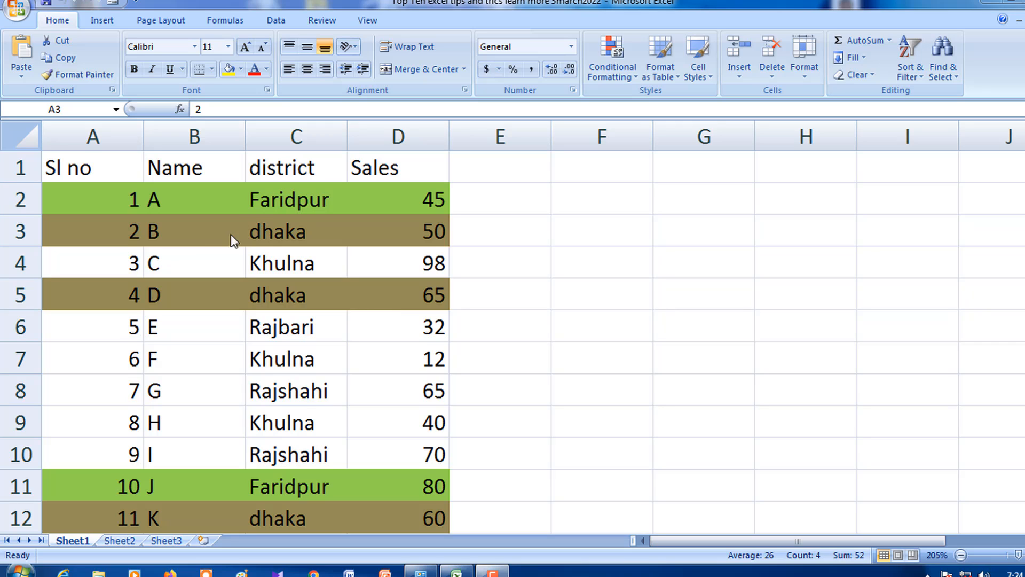
Hide row 3 of the sales table using the Hide Rows formatting command, and undo the hiding.
left_click(21, 230)
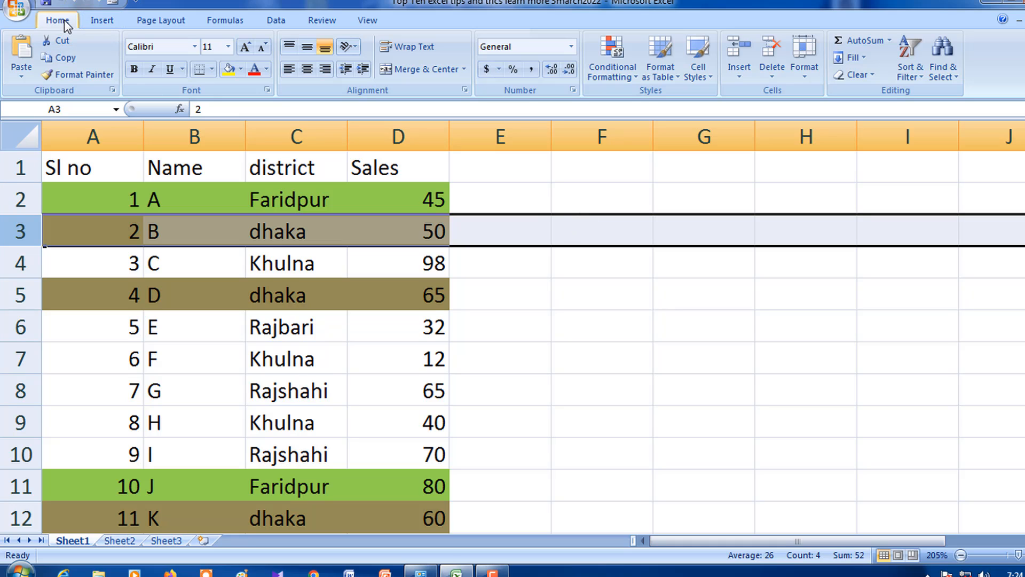
left_click(809, 80)
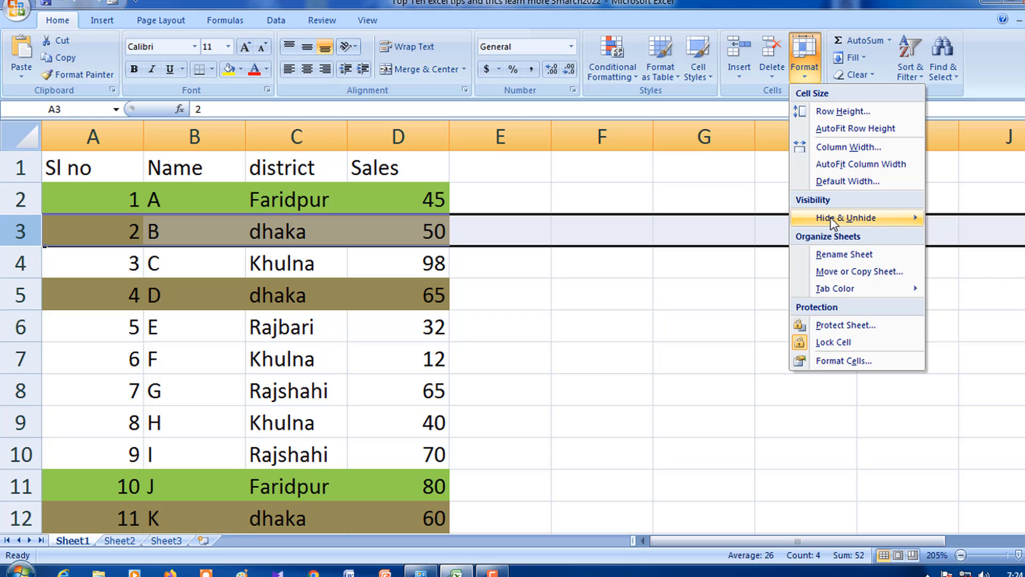
mouse_move(831, 221)
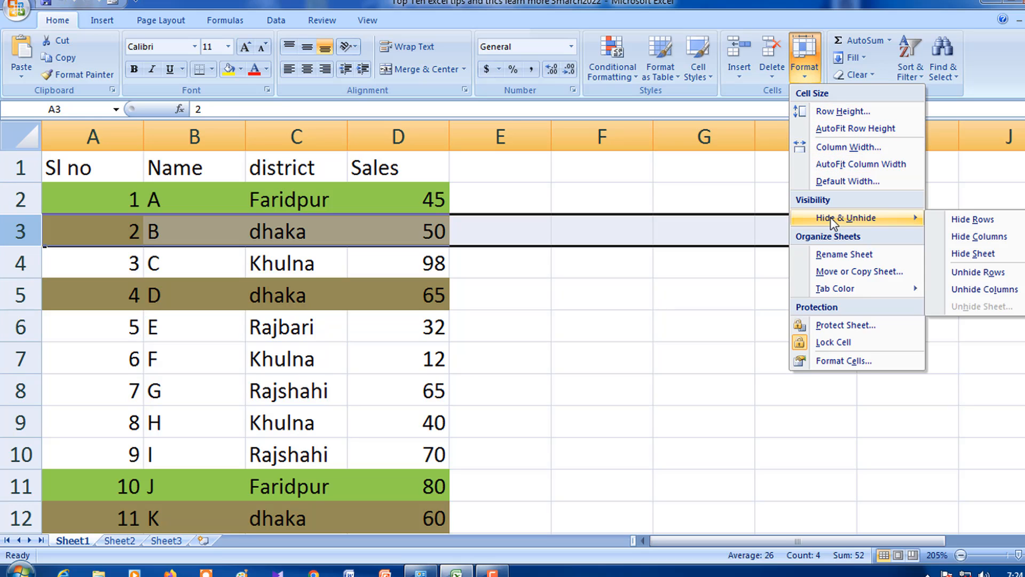
left_click(967, 220)
left_click(138, 235)
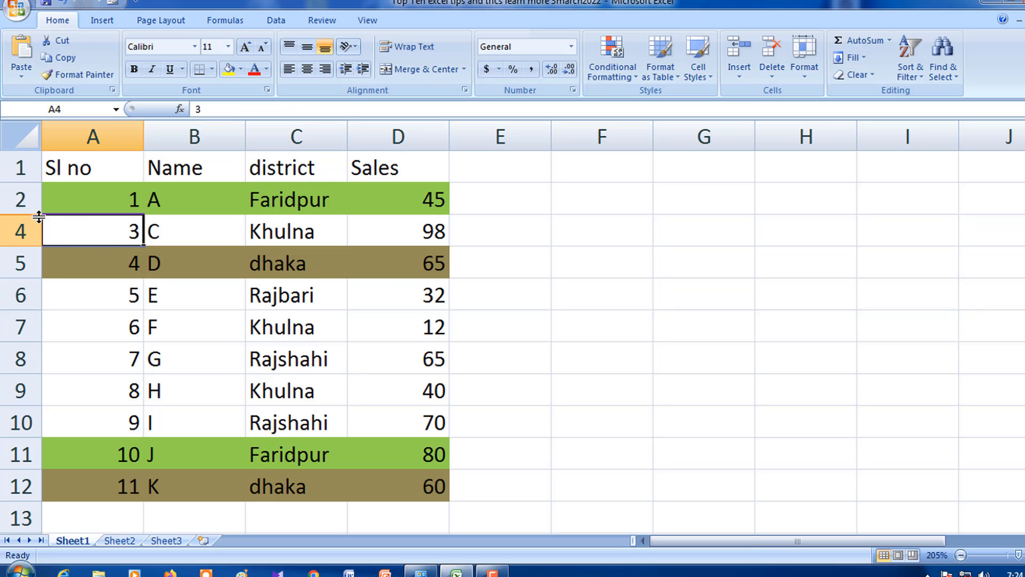
left_click(87, 268)
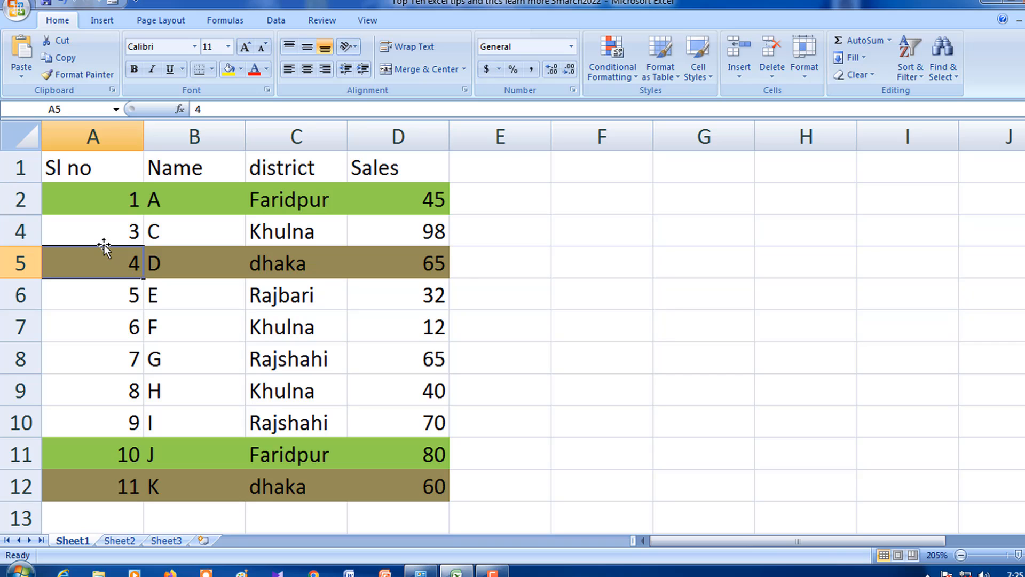
key("ctrl+z")
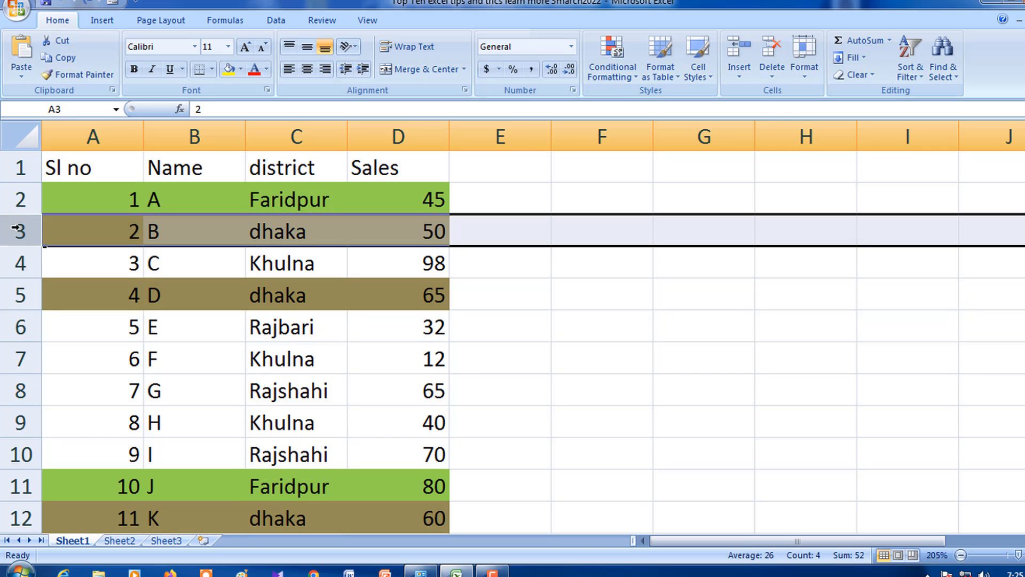
Hide only row 3, the entry with Sl no 2, in the sales table.
right_click(16, 229)
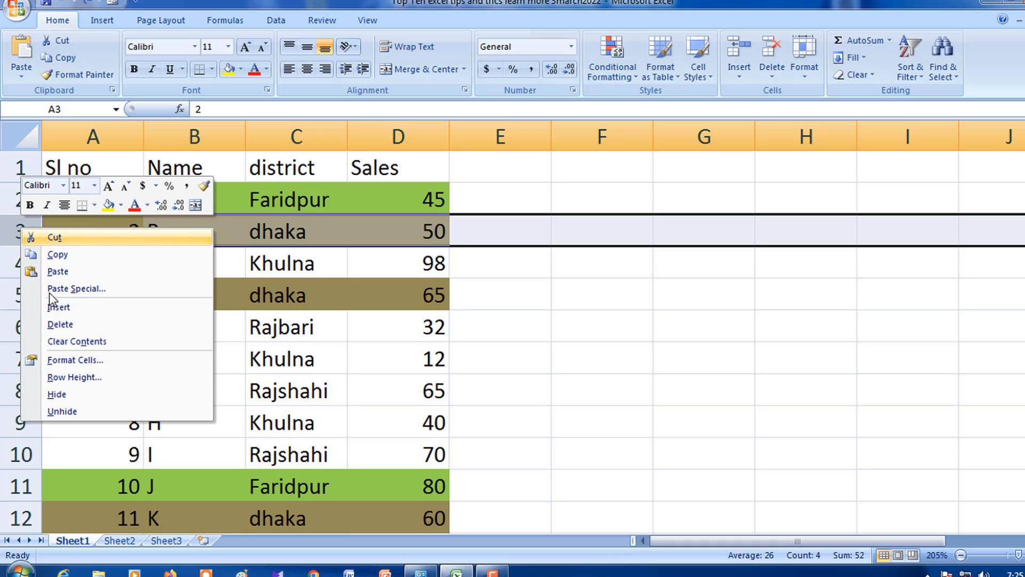
left_click(65, 397)
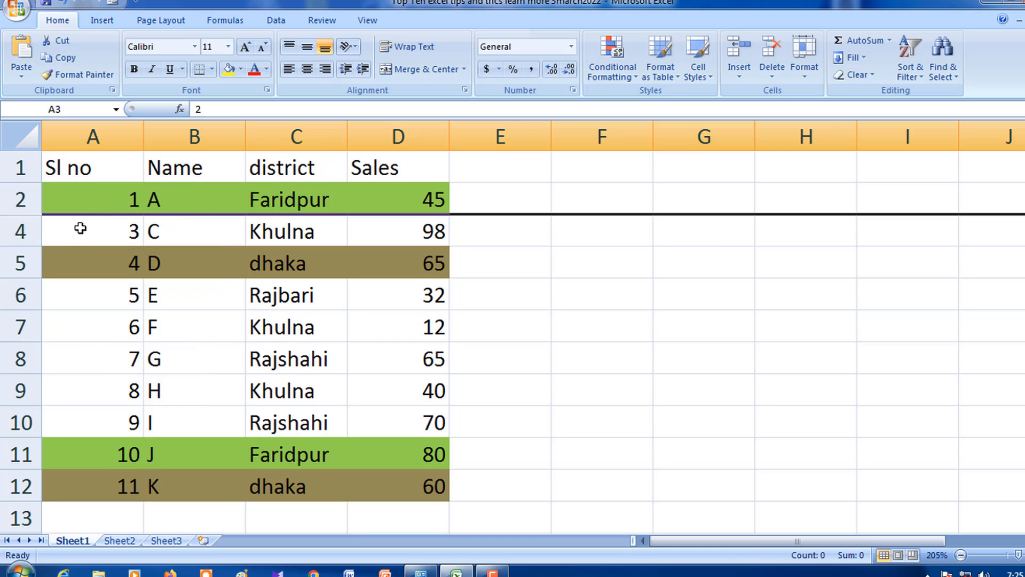
left_click(83, 237)
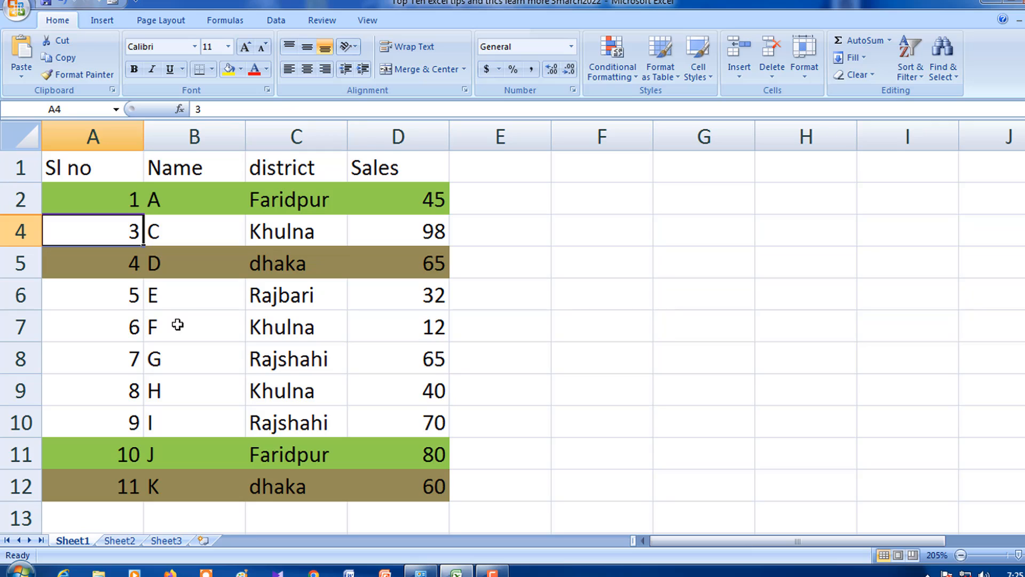
left_click(99, 339)
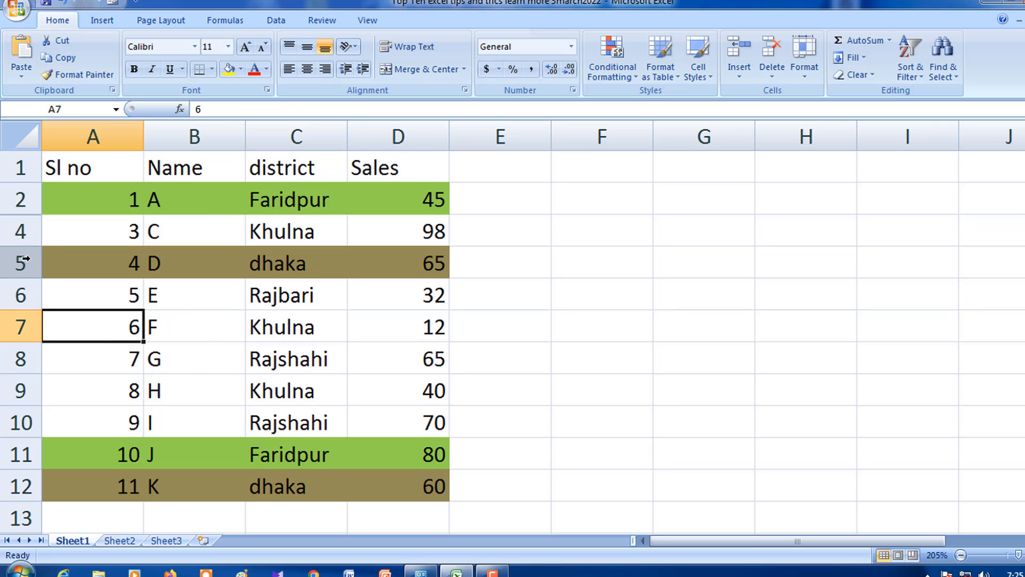
Hide the adjacent rows 5 through 8 together, and undo the hiding.
left_click_drag(24, 259, 41, 372)
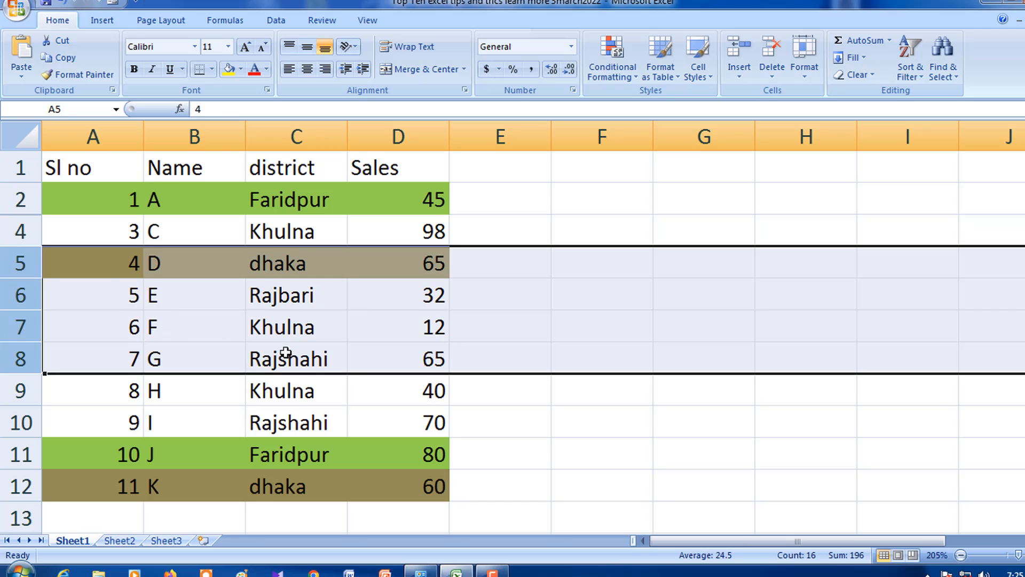
right_click(33, 299)
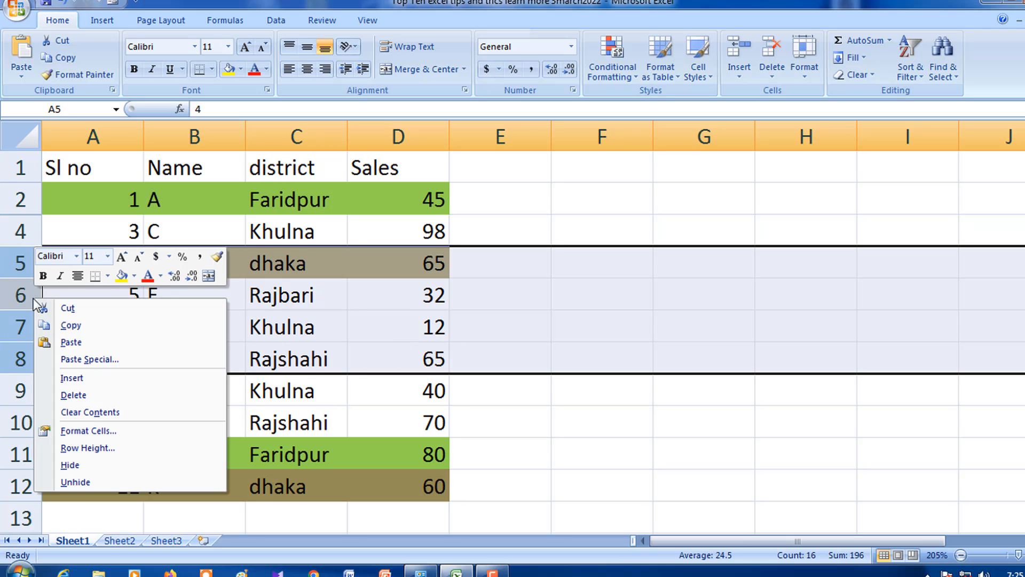
left_click(100, 471)
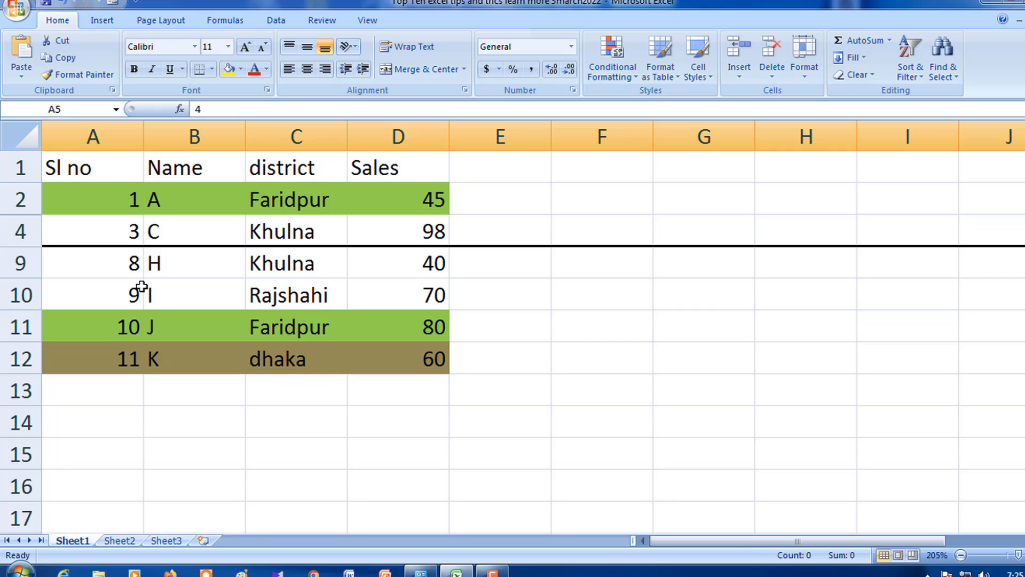
key("ctrl+z")
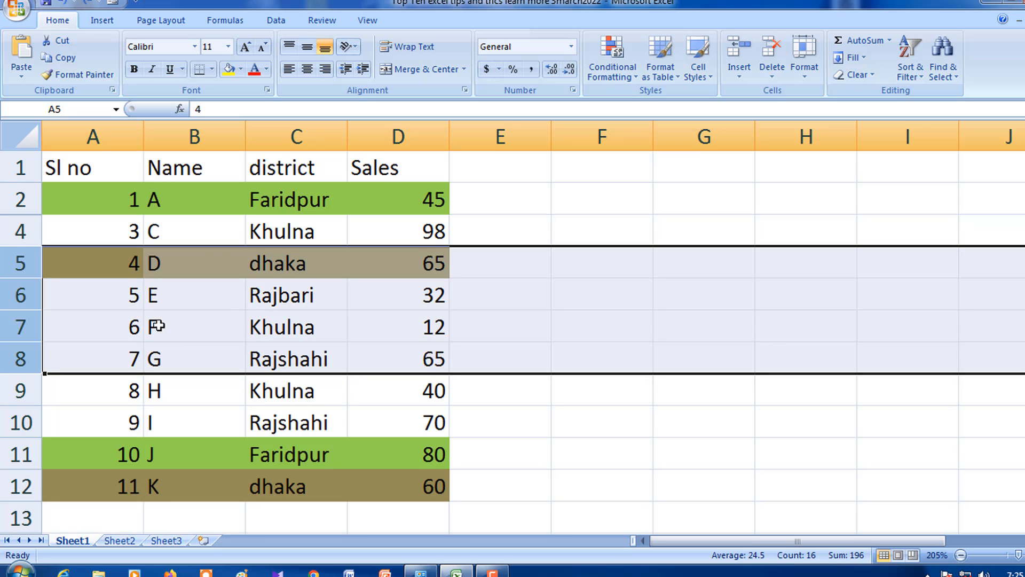
left_click(119, 305)
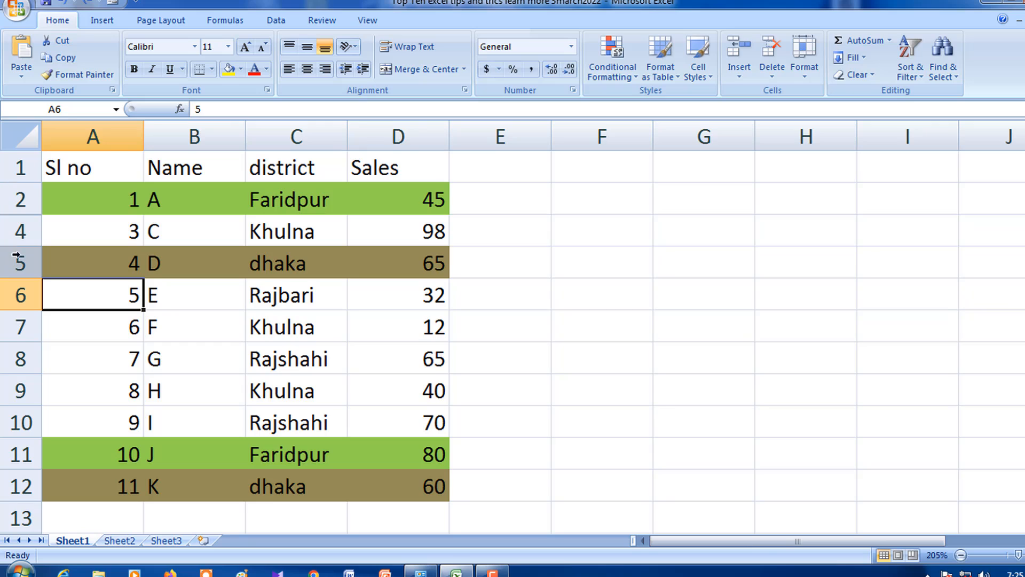
Hide the non-adjacent rows 4, 6 and 8 together, and bring them back into view.
left_click(17, 231, "ctrl")
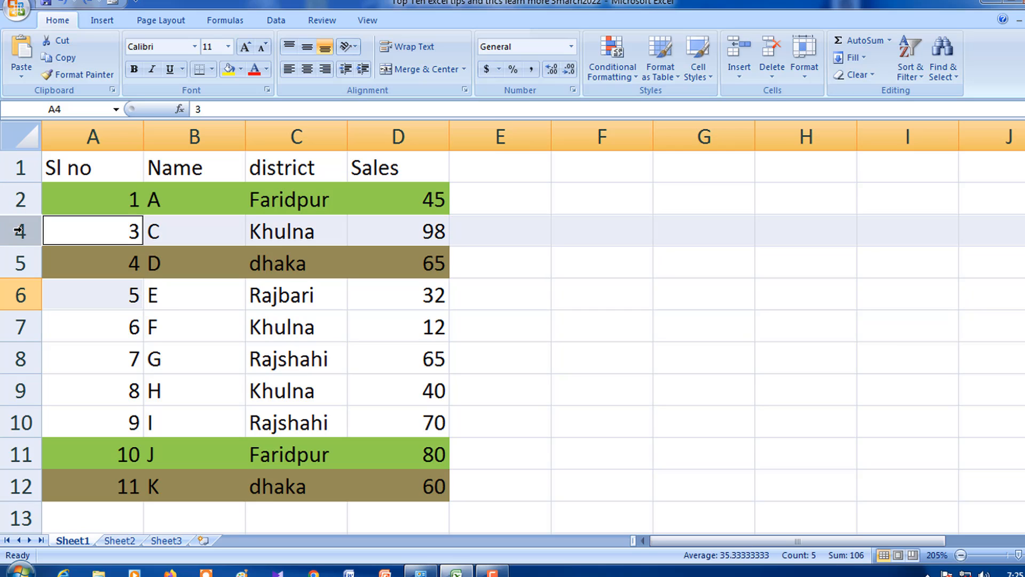
left_click(20, 297, "ctrl")
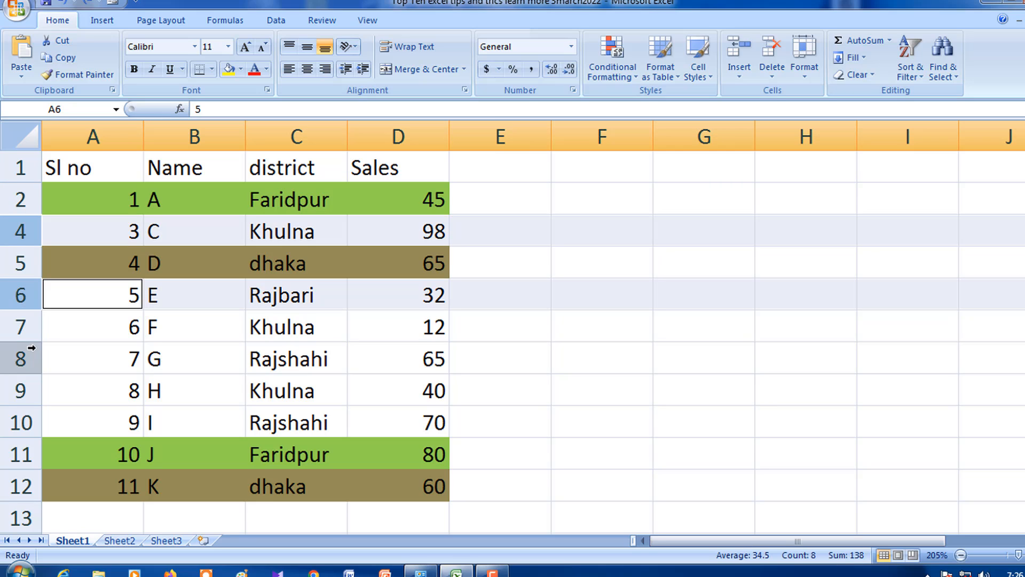
left_click(20, 359, "ctrl")
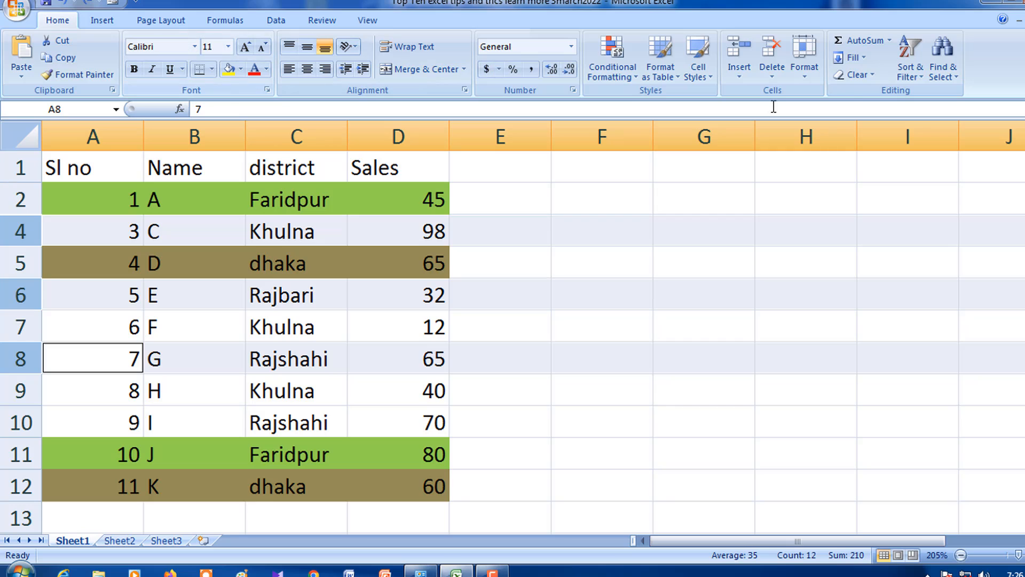
left_click(812, 76)
mouse_move(831, 218)
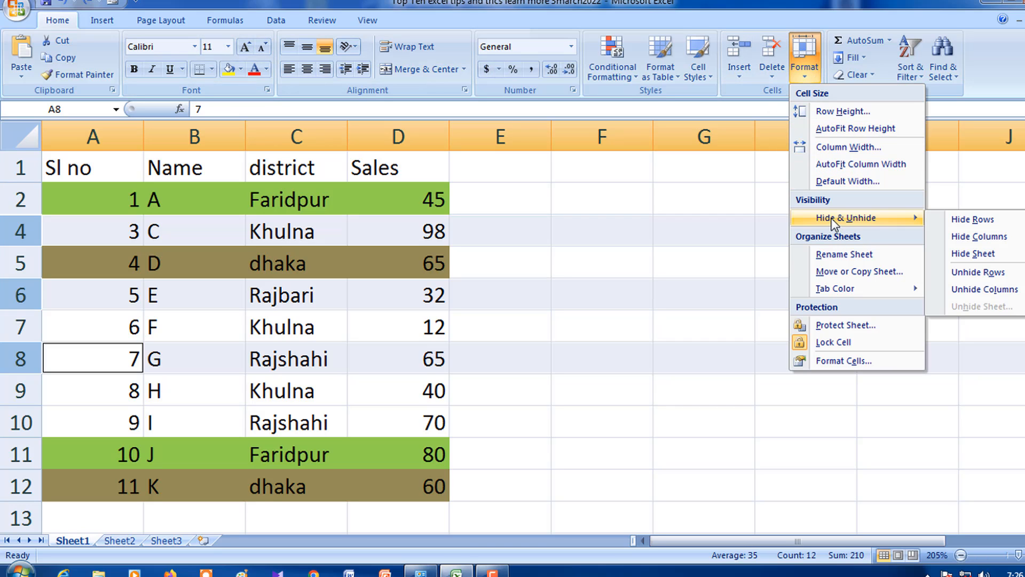
left_click(994, 220)
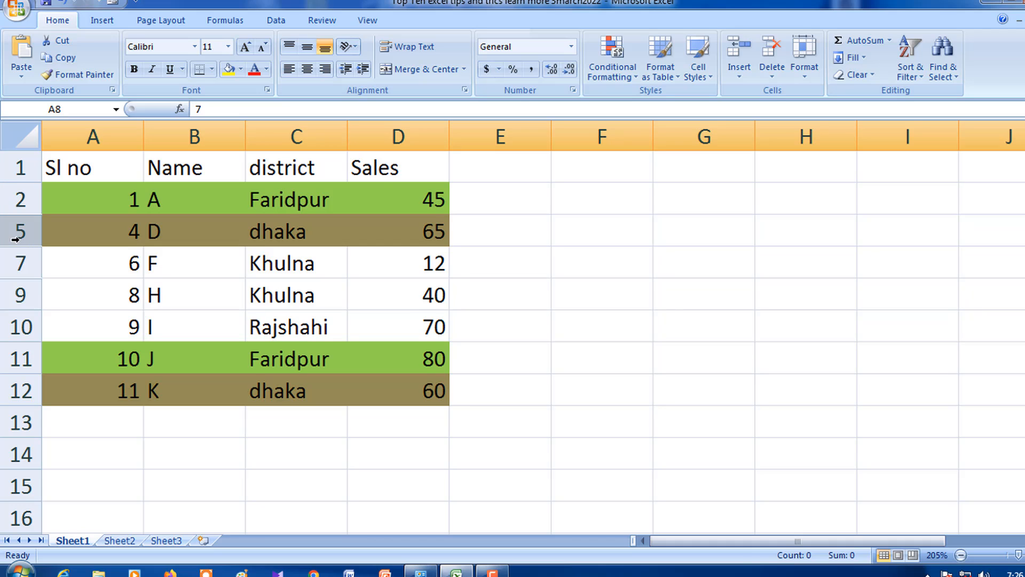
key("ctrl+shift+9")
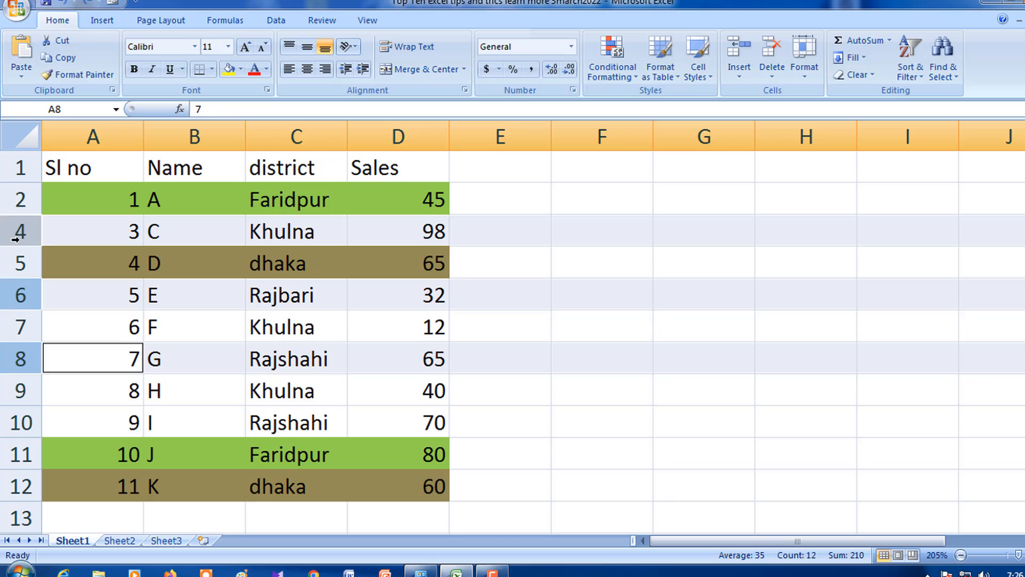
left_click(112, 322)
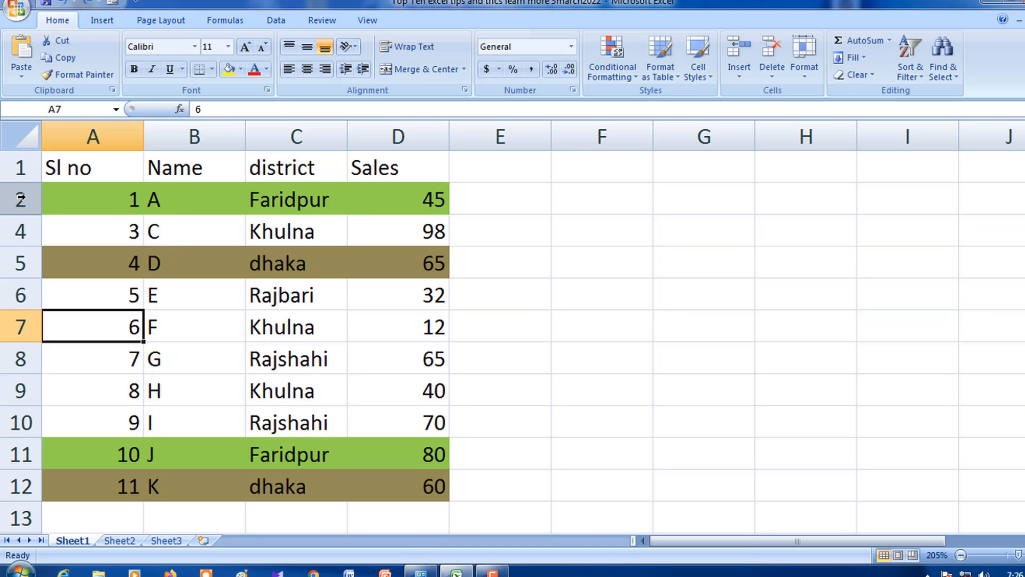
Select rows 2 through 4 and apply the Unhide Rows formatting command to the hidden row 3.
left_click_drag(20, 198, 21, 230)
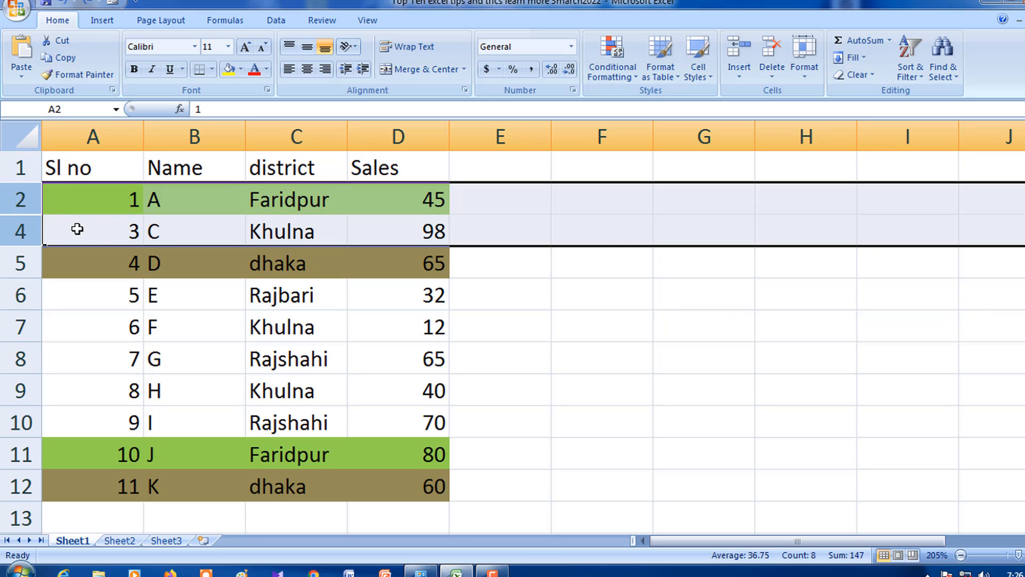
left_click(810, 75)
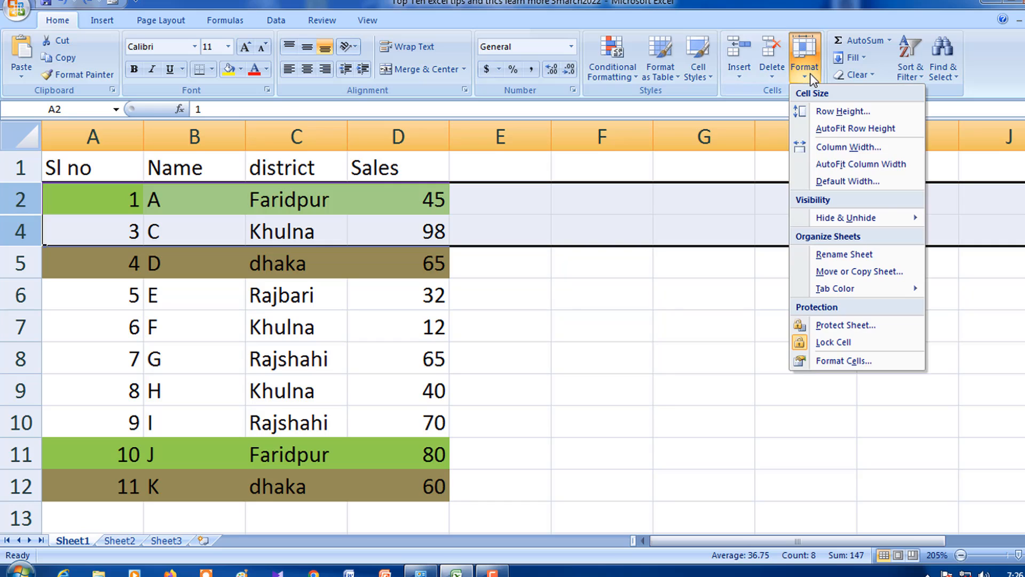
mouse_move(860, 216)
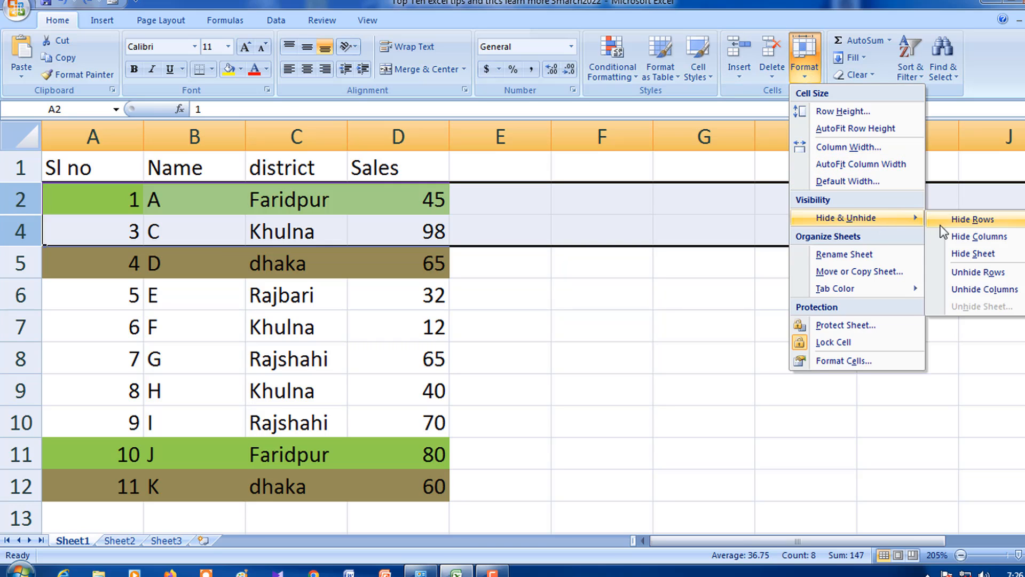
left_click(979, 272)
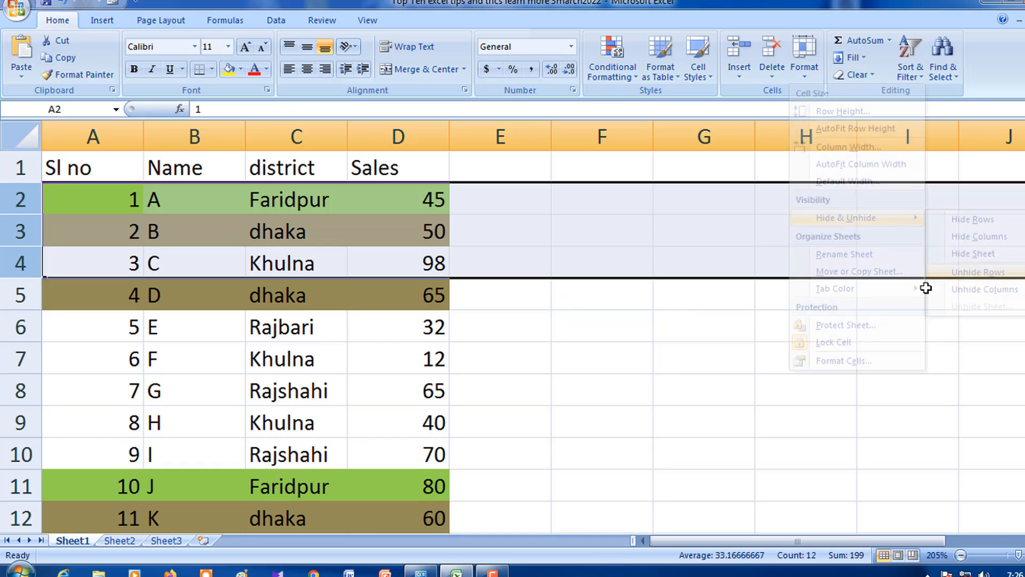
left_click(73, 227)
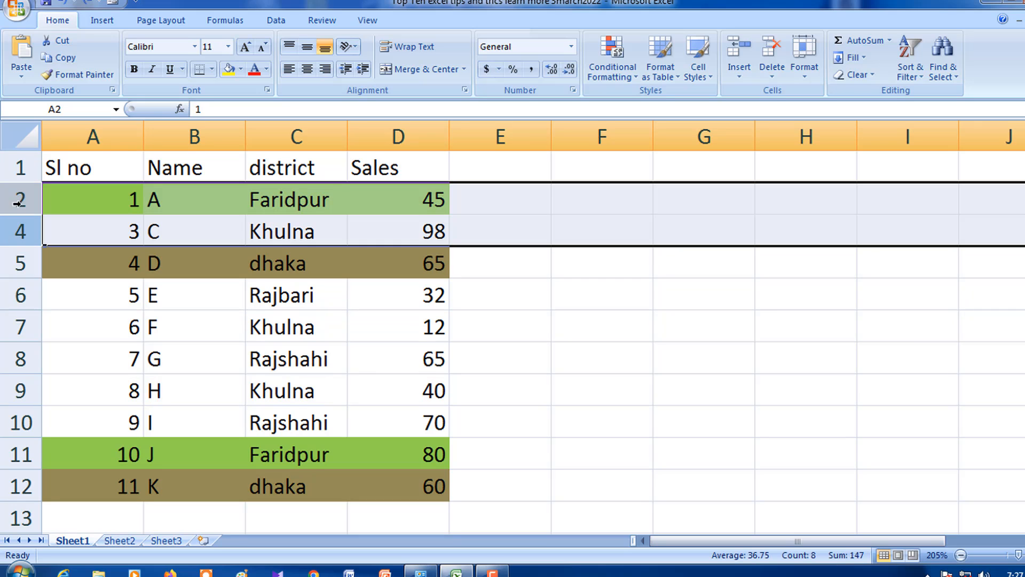
Unhide row 3 by applying Unhide to the surrounding rows 2 and 4, and clear the row selection.
left_click(69, 223)
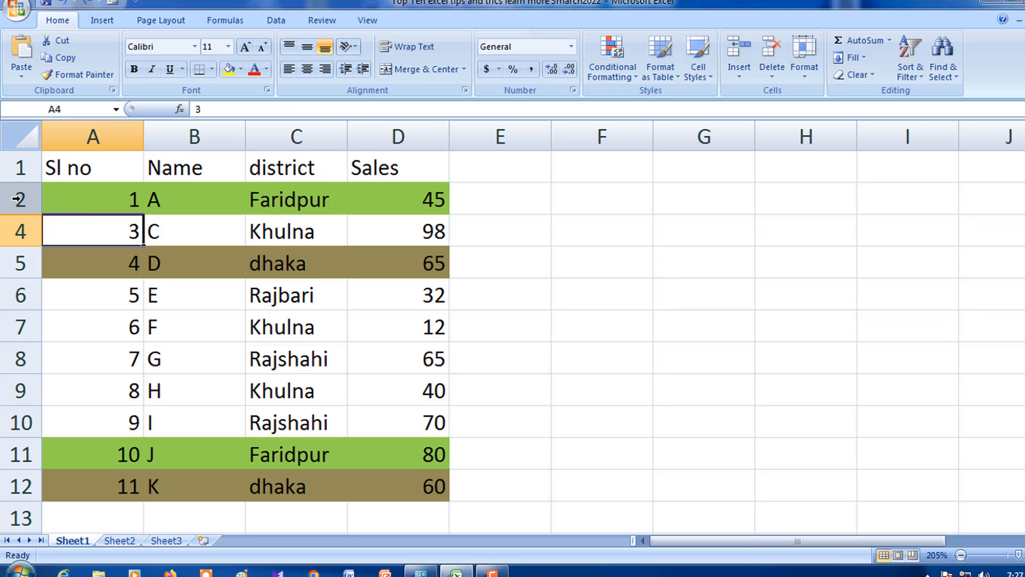
left_click_drag(17, 199, 16, 233)
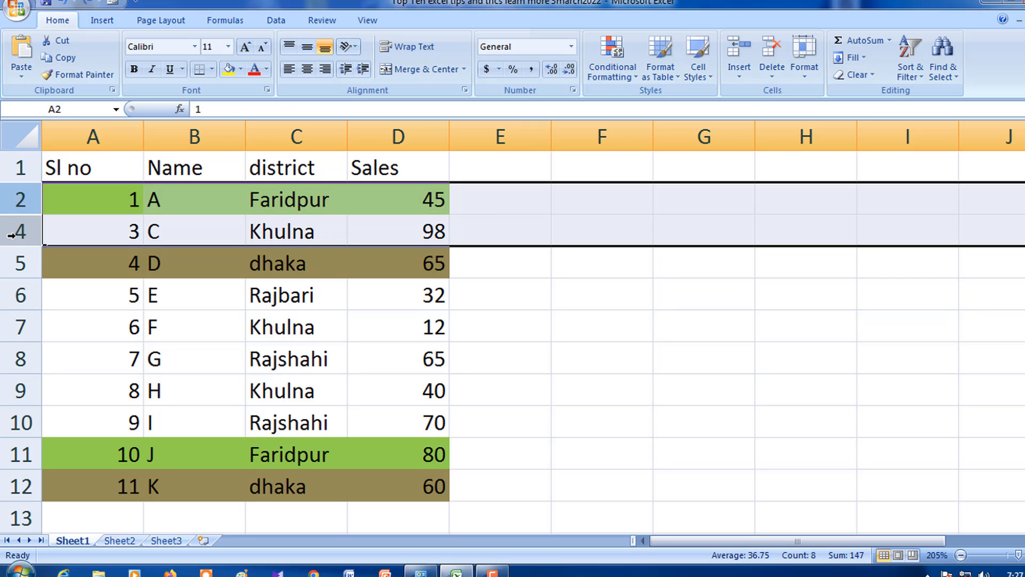
right_click(22, 199)
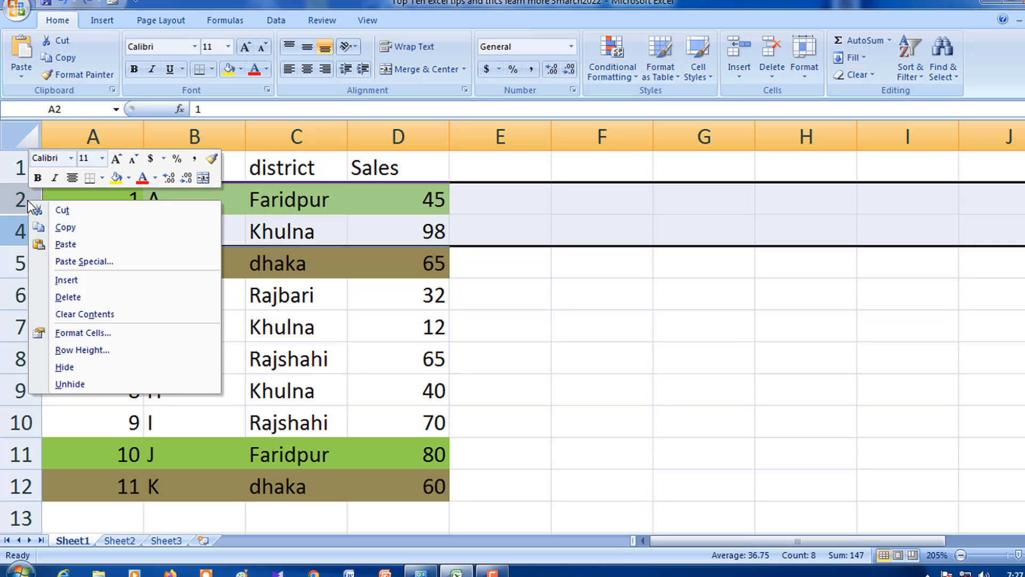
left_click(74, 390)
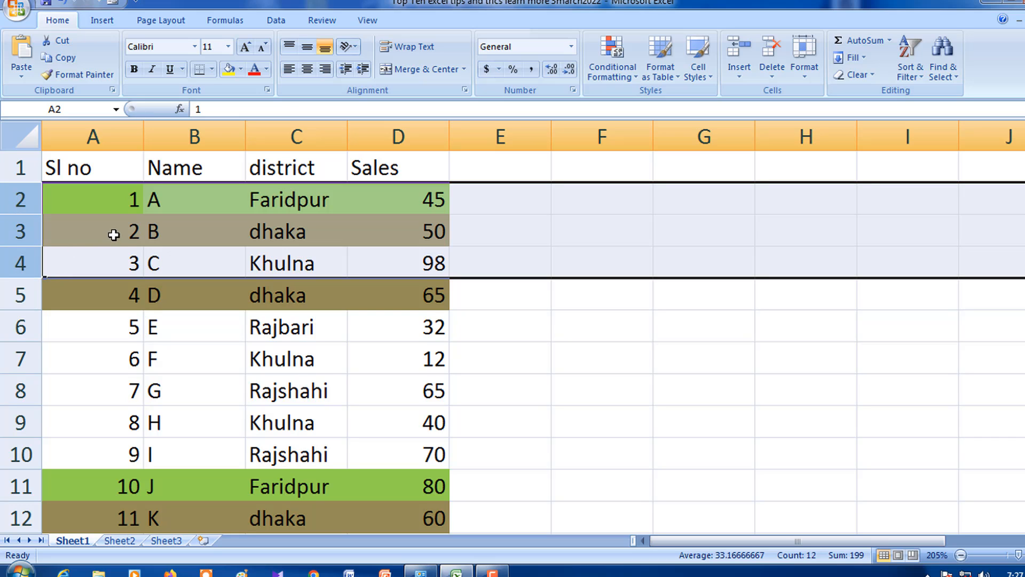
left_click(235, 363)
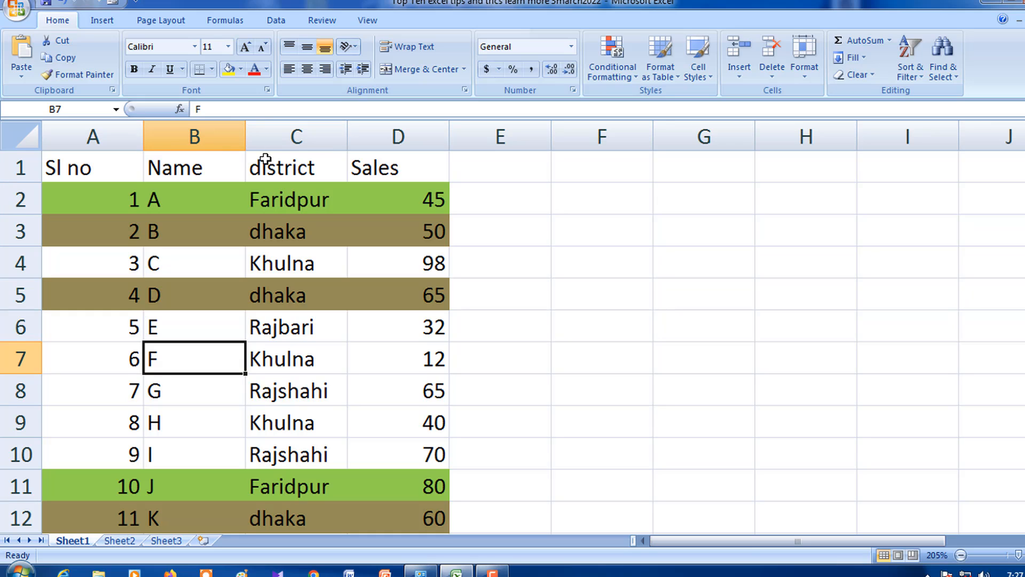
Hide the Sales column D with the Hide Columns formatting command, and undo the hiding.
left_click(397, 133)
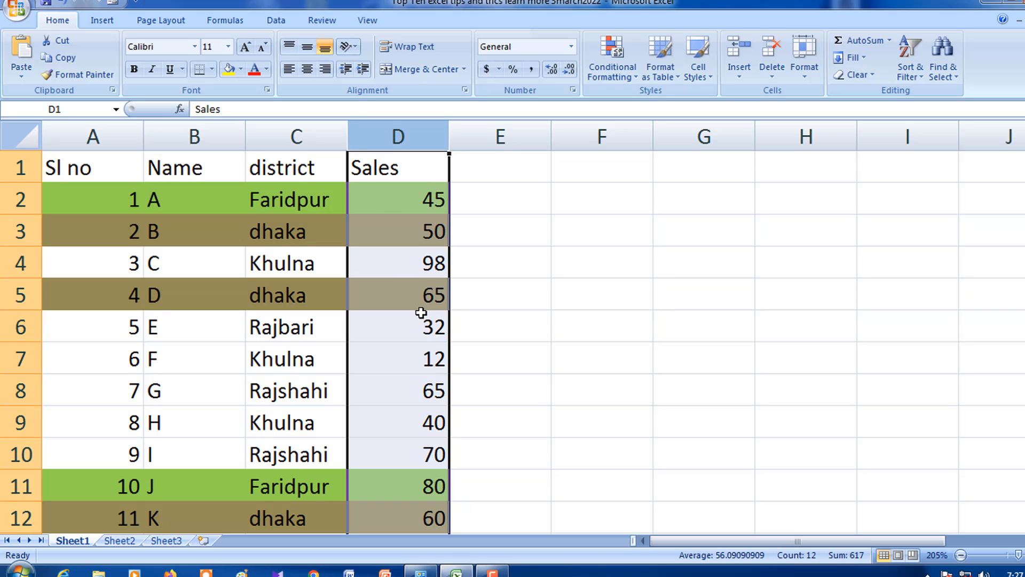
left_click(805, 74)
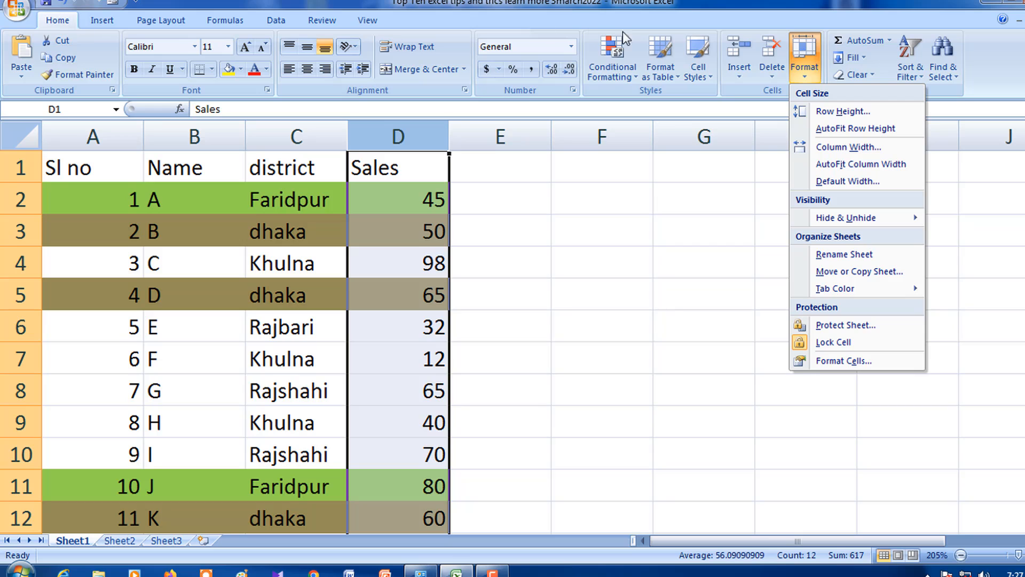
mouse_move(830, 225)
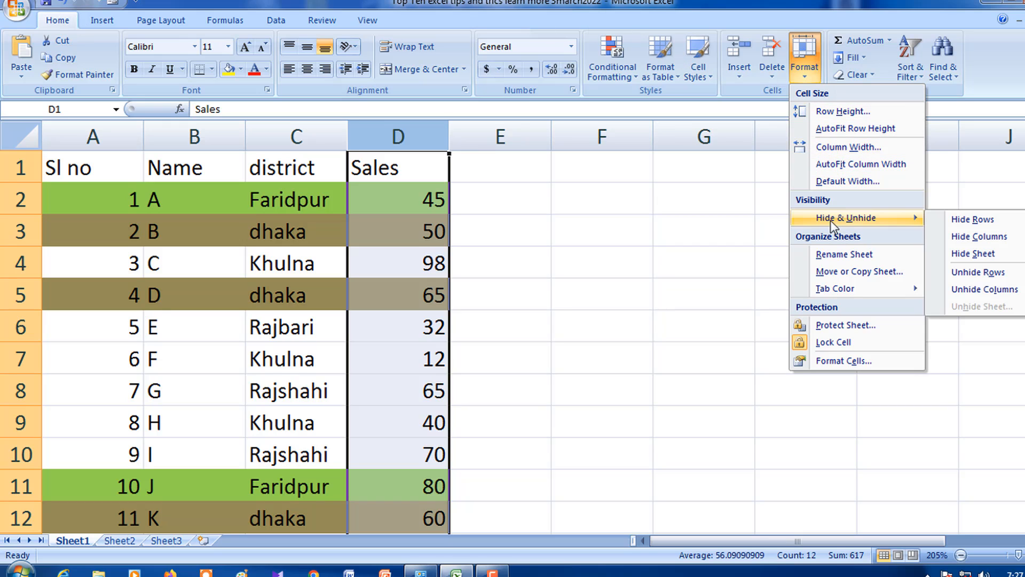
left_click(995, 236)
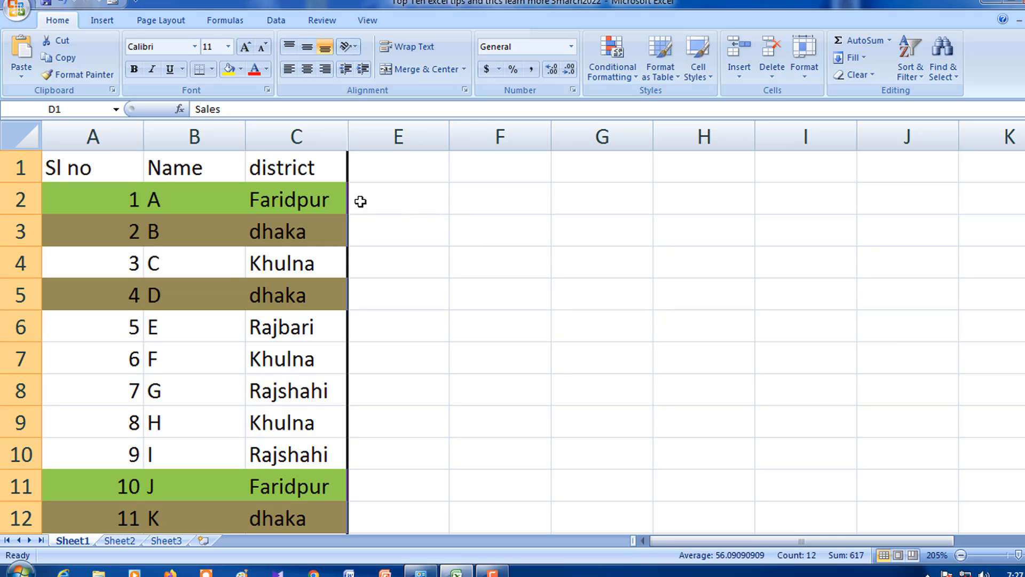
key("ctrl+z")
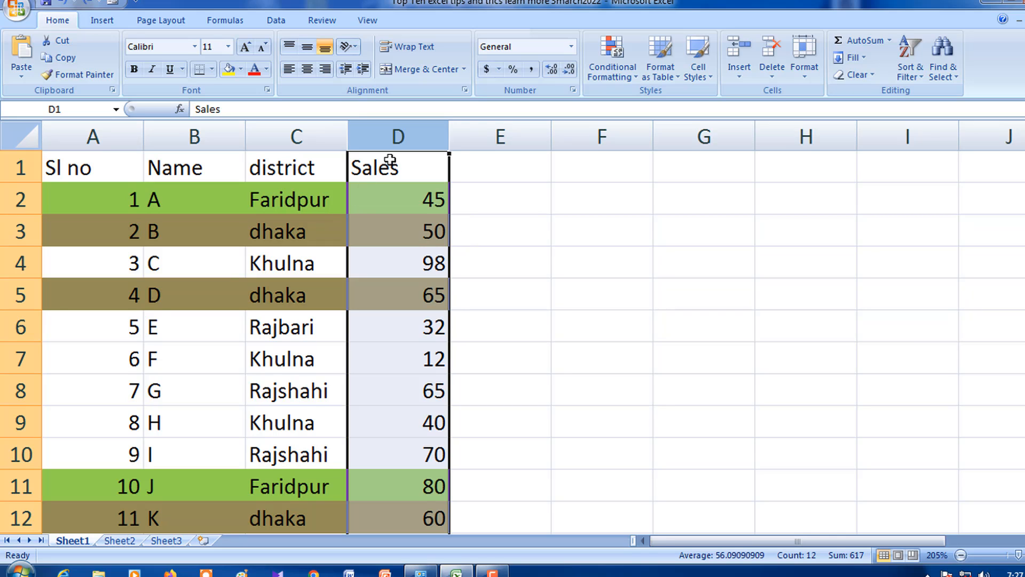
Hide column D once more using the column's own Hide command, and undo it to restore the Sales data.
right_click(403, 137)
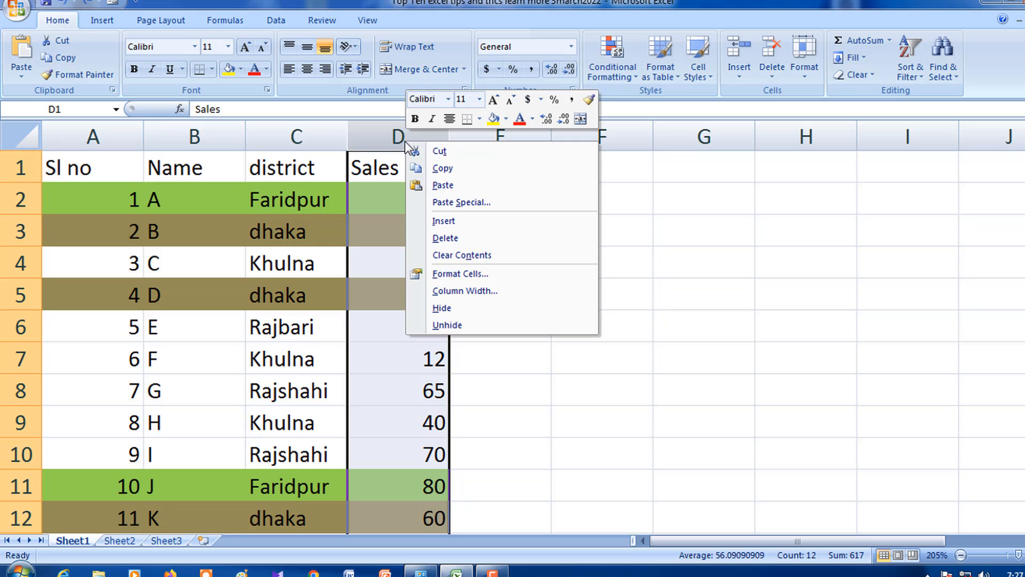
left_click(449, 309)
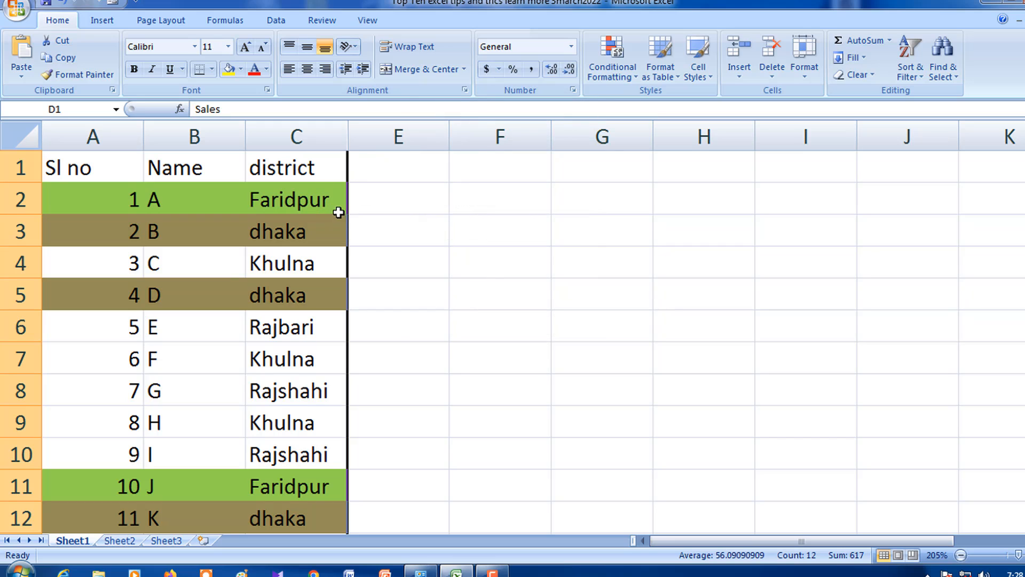
key("ctrl+z")
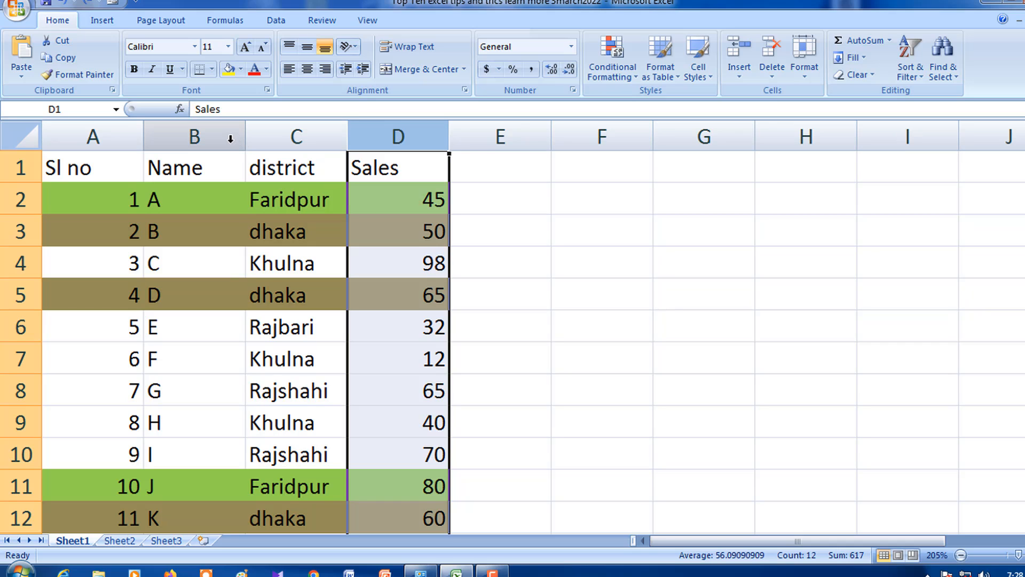
Select the adjacent columns C and D and hide them together with the Hide Columns formatting command.
left_click_drag(295, 137, 399, 138)
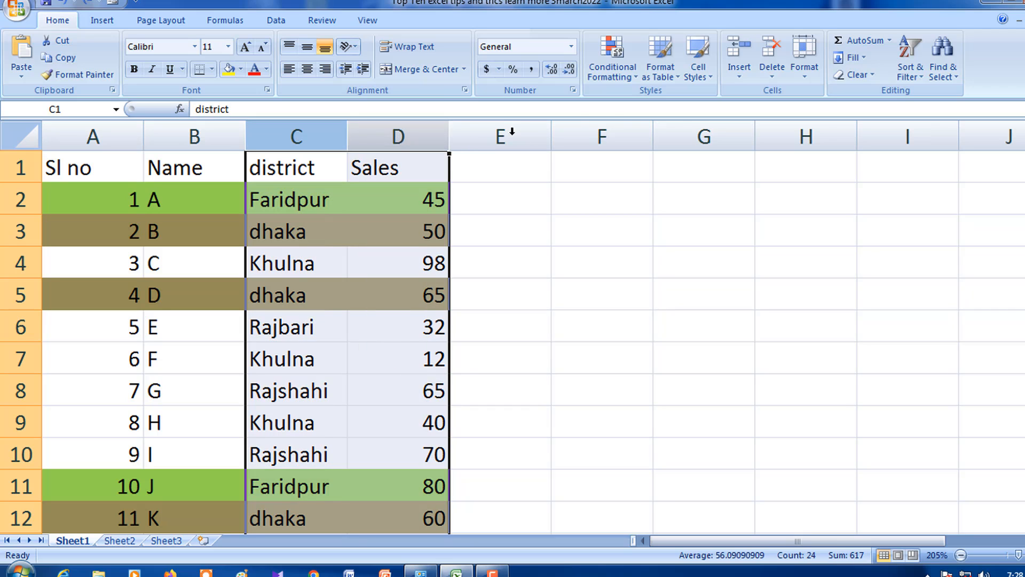
left_click(804, 72)
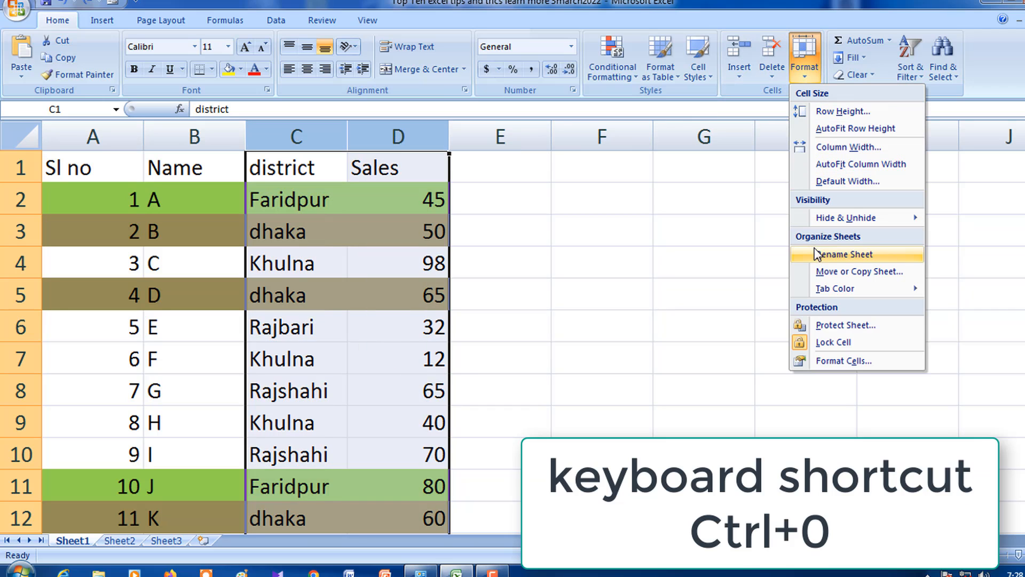
mouse_move(825, 220)
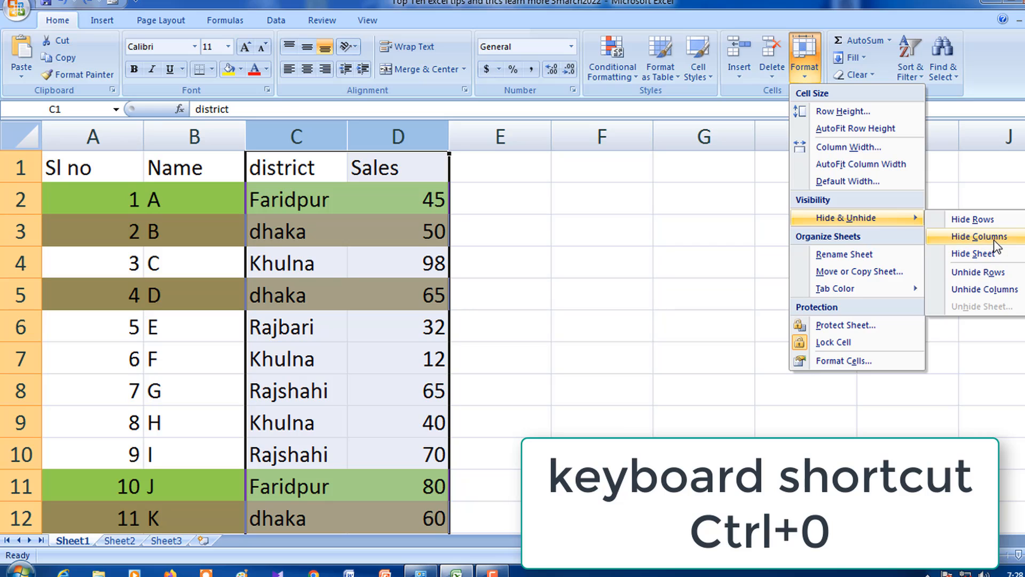
left_click(980, 237)
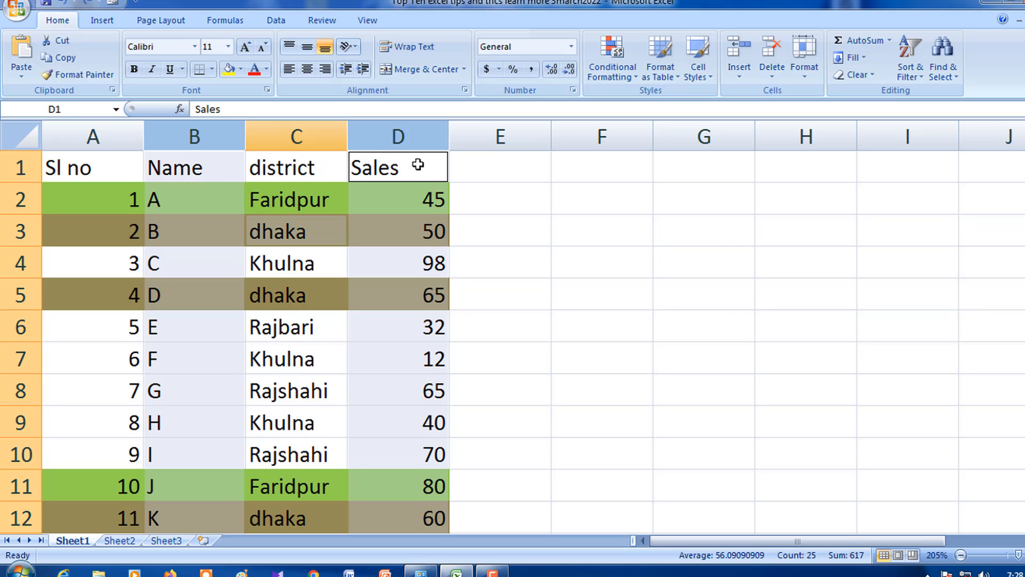
Hide the district column C on its own, and clear the column selection.
left_click(275, 136)
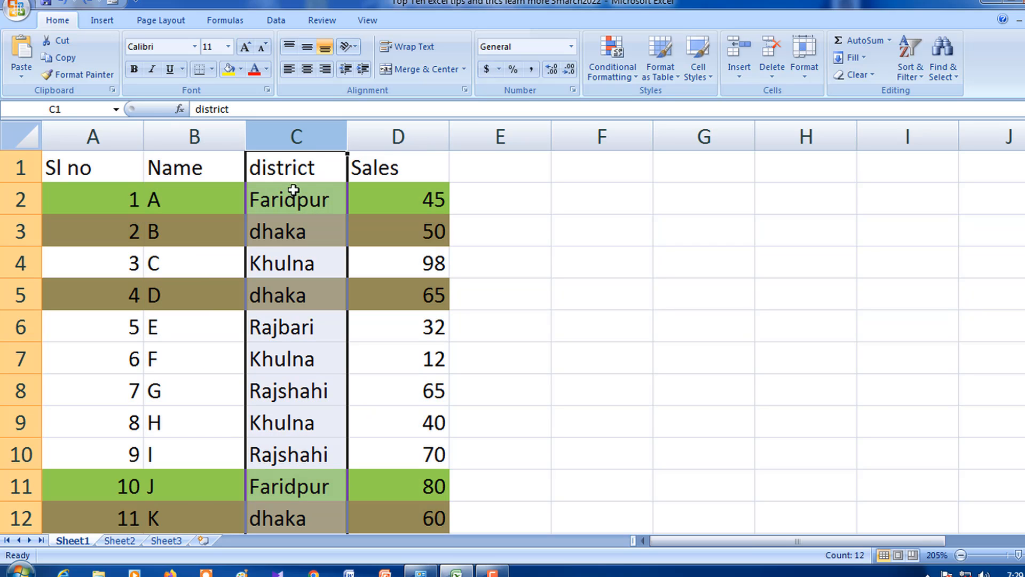
right_click(323, 137)
left_click(360, 310)
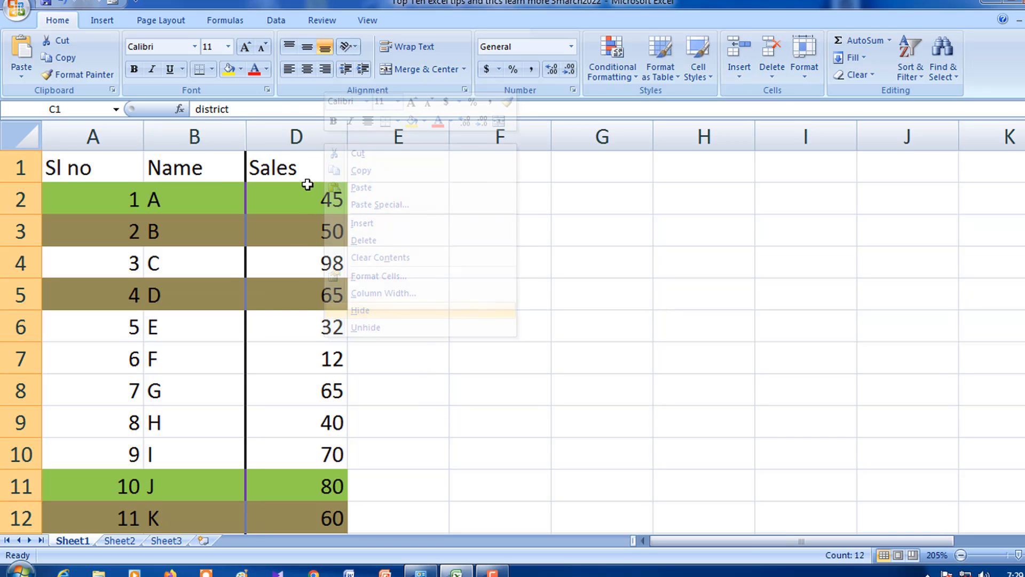
left_click(313, 220)
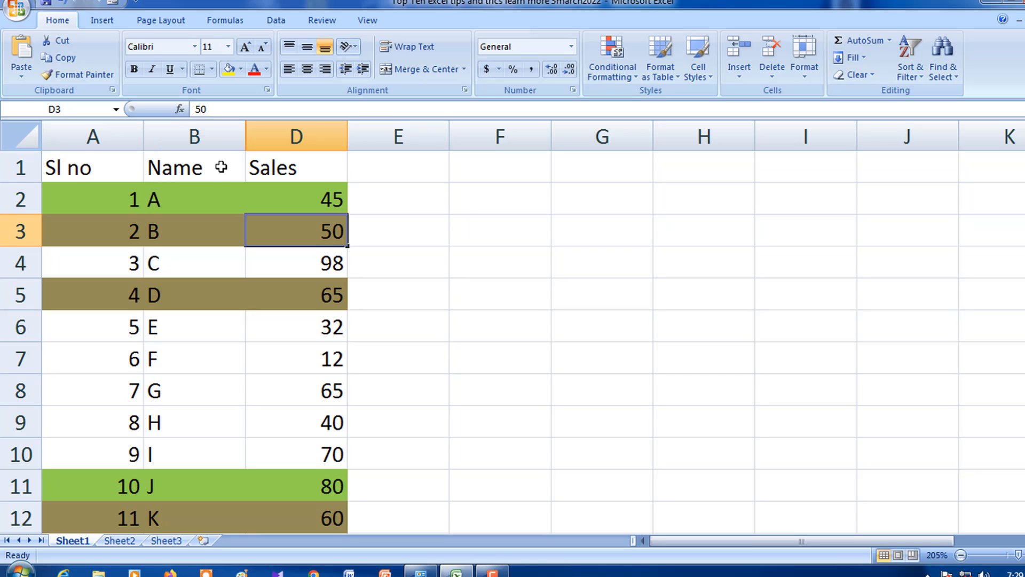
Unhide column C by applying Unhide to the surrounding columns B and D, and clear the column selection.
left_click_drag(210, 137, 296, 135)
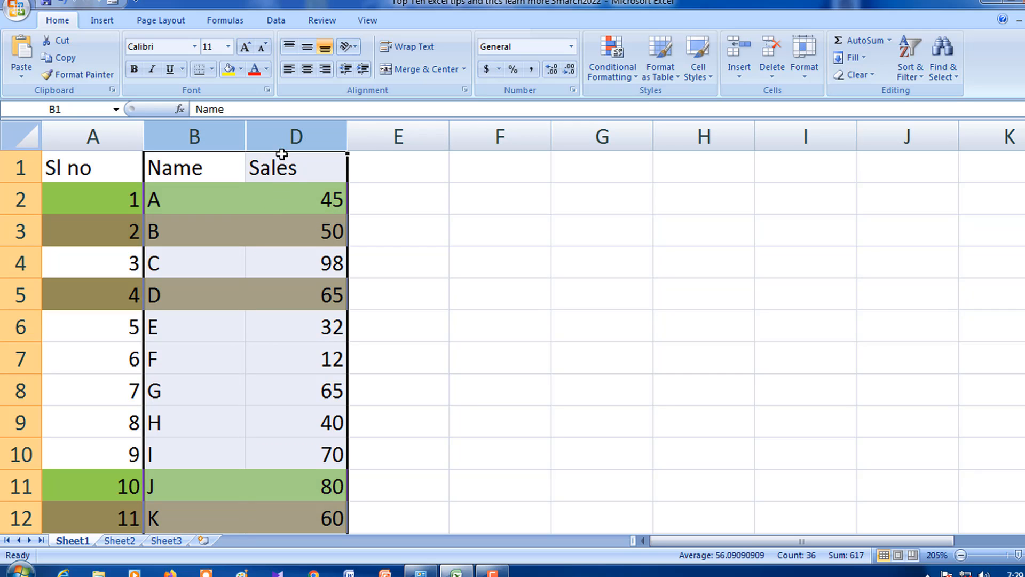
right_click(277, 135)
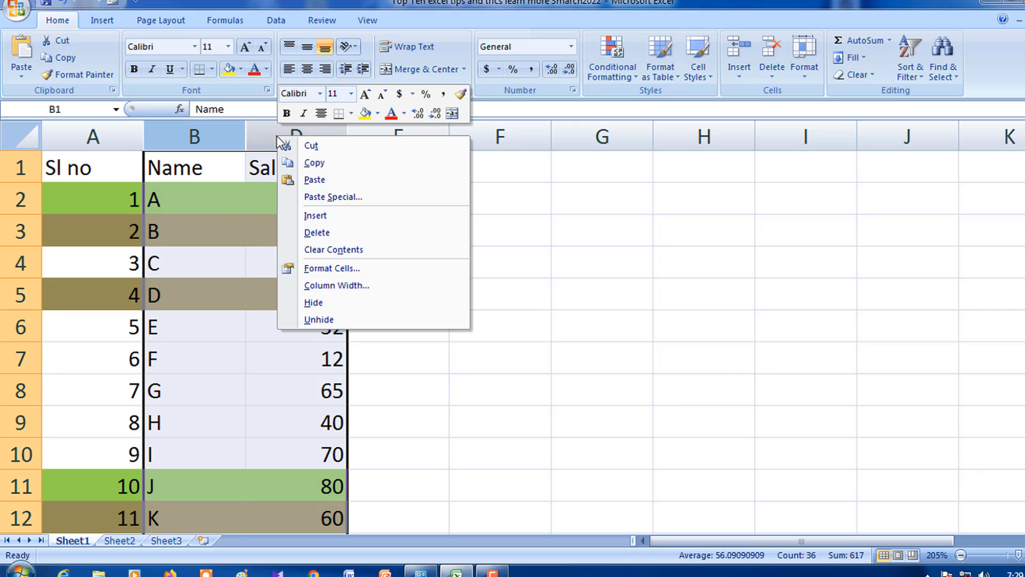
left_click(325, 320)
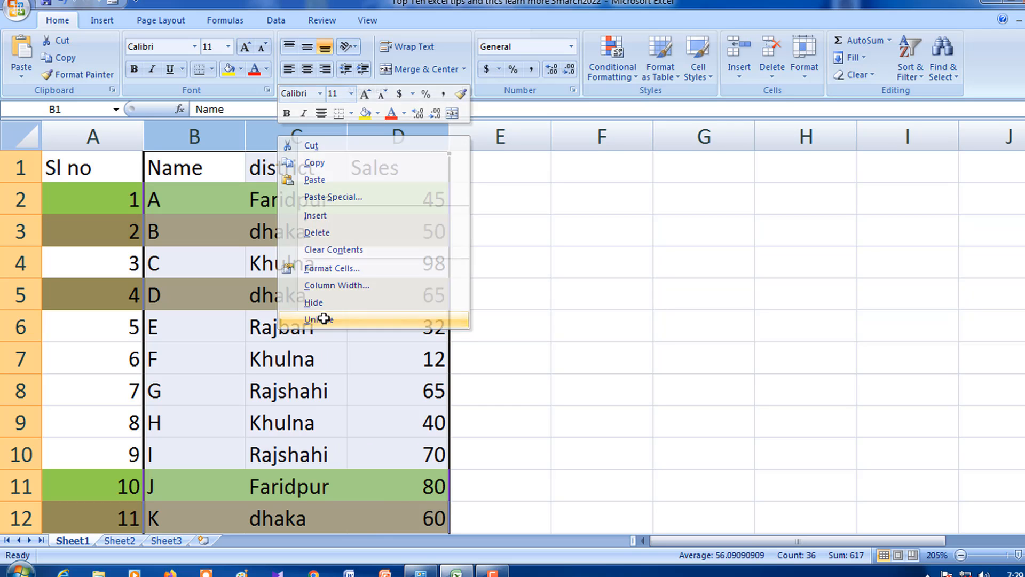
left_click(266, 192)
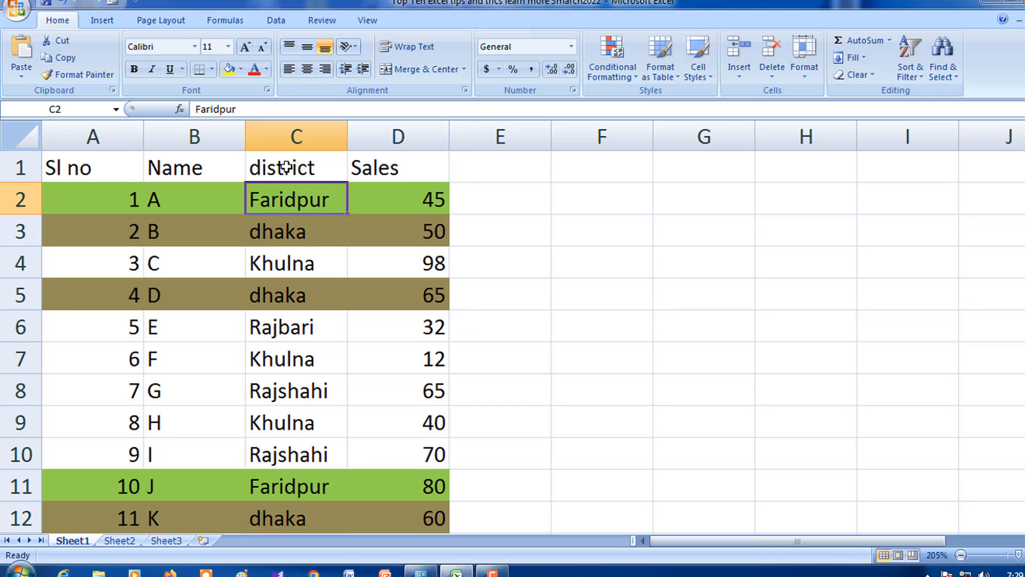